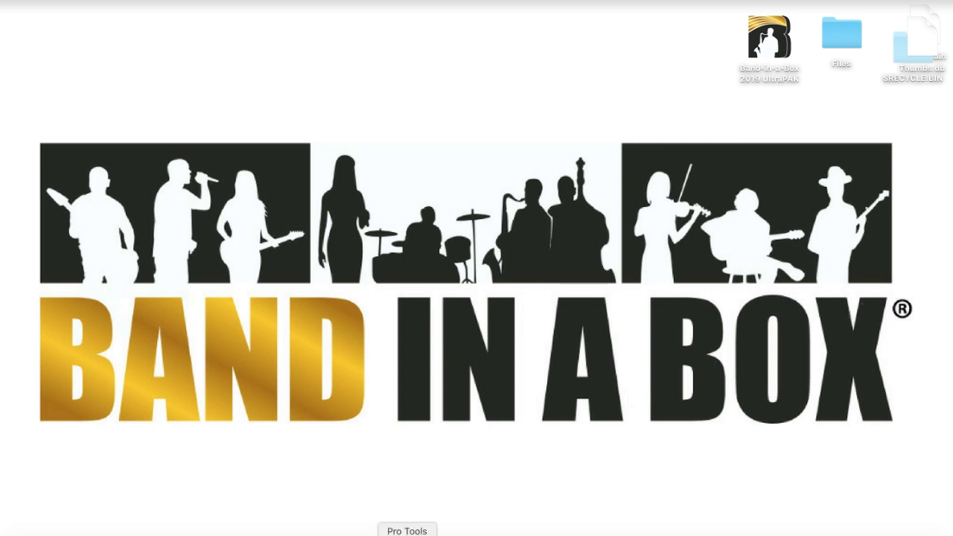
# - Open Pro Tools' File menu to begin a new session
pyautogui.click(94, 2)
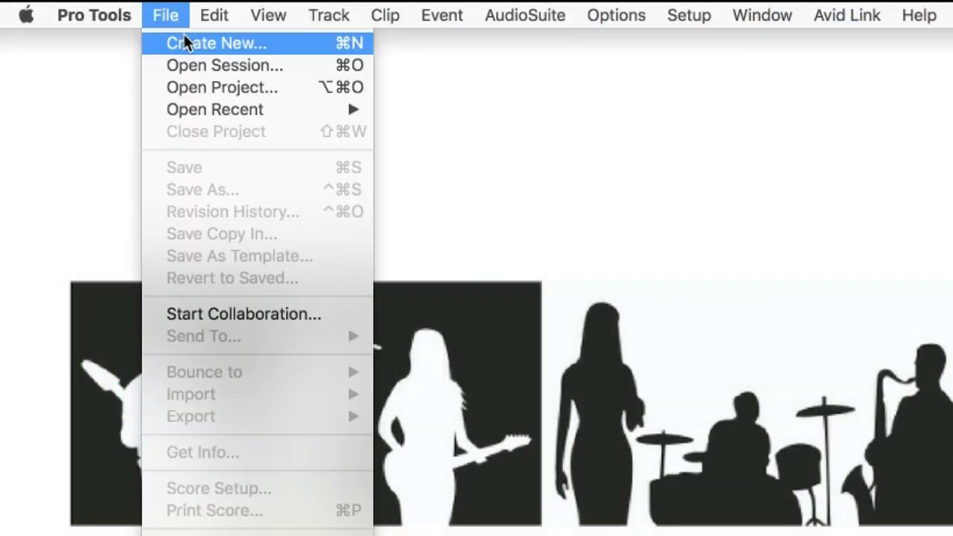
# - Create a new session named 'Band-in-a-Box testing' with WAV, 16-bit, 44.1 kHz settings
pyautogui.click(187, 44)
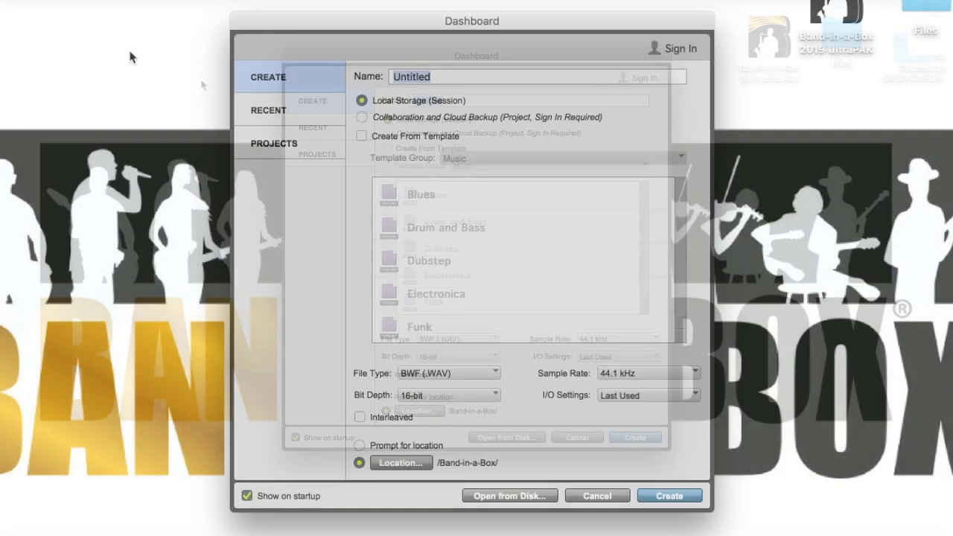
pyautogui.write('Band')
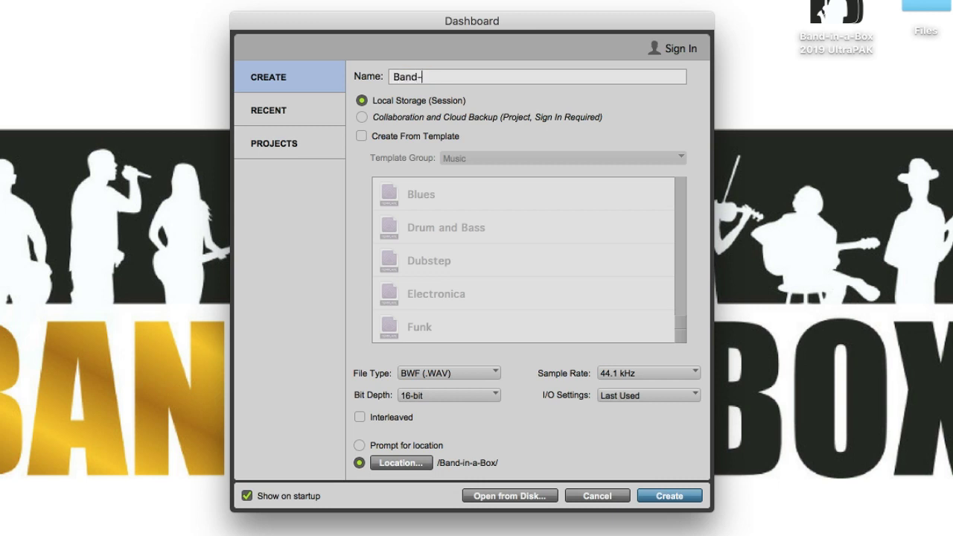
pyautogui.write('-in-a-Box testing')
pyautogui.click(677, 496)
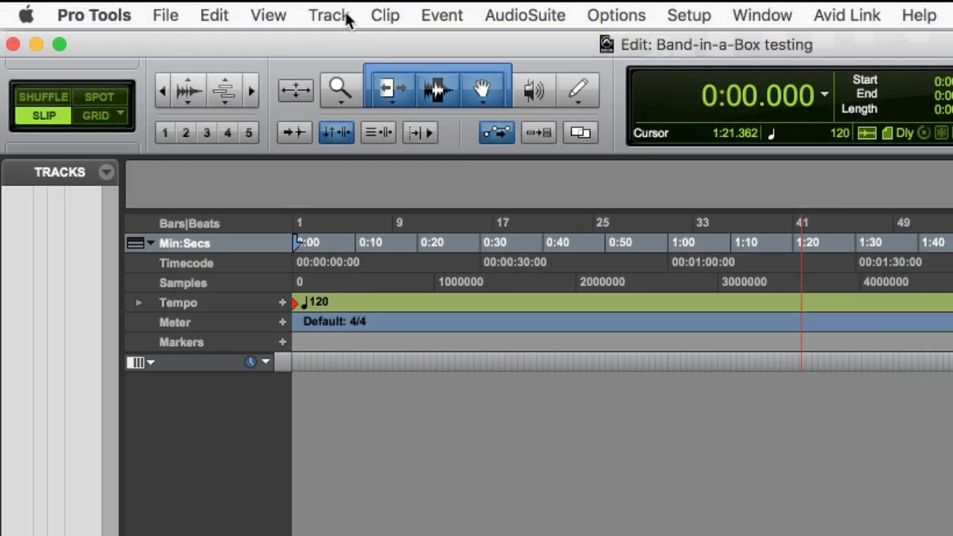
# - Add one stereo Instrument track named 'Band-in-a-Box'
pyautogui.click(347, 18)
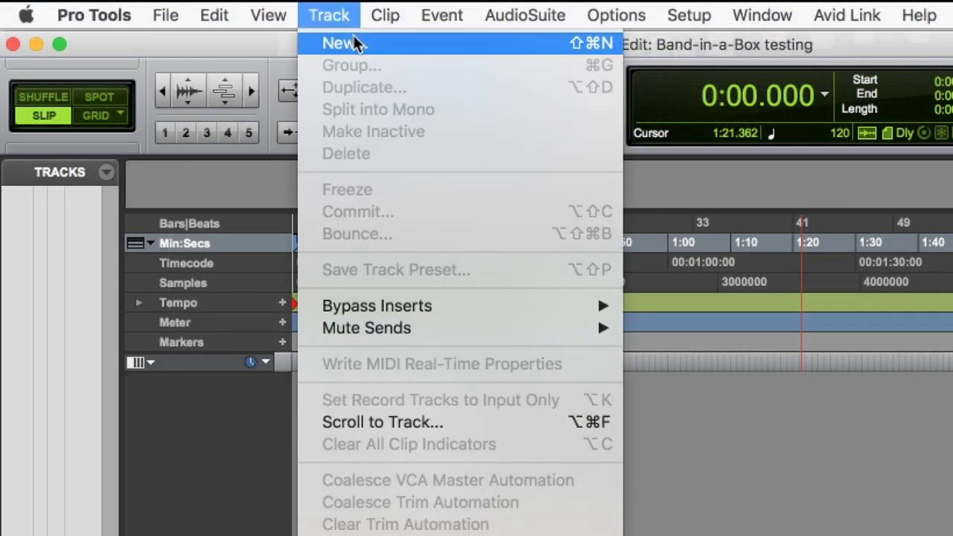
pyautogui.click(356, 45)
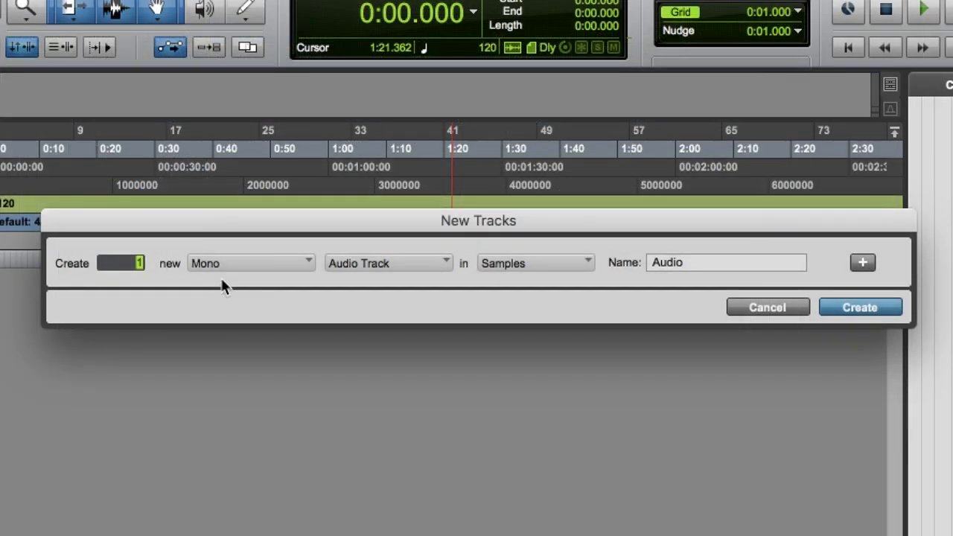
pyautogui.click(223, 265)
pyautogui.click(238, 289)
pyautogui.click(365, 265)
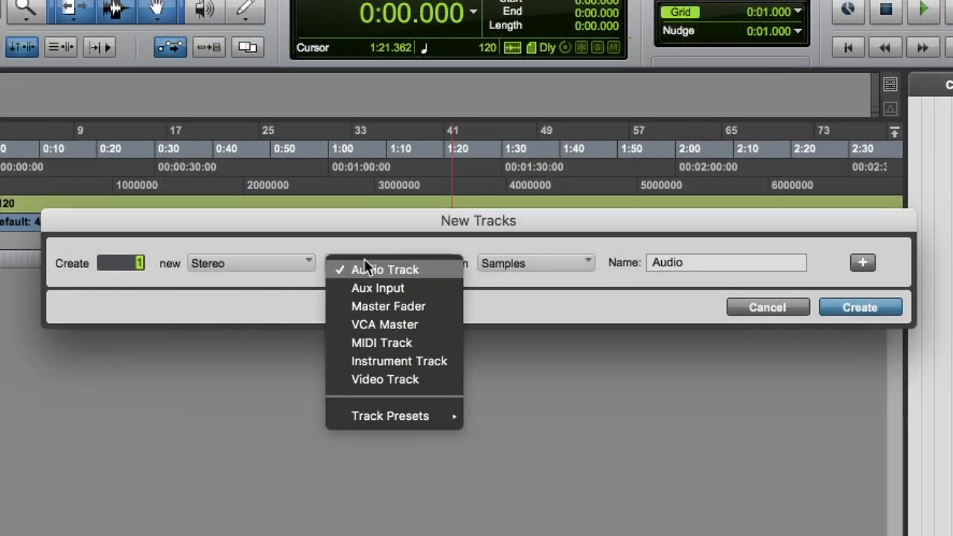
pyautogui.click(410, 361)
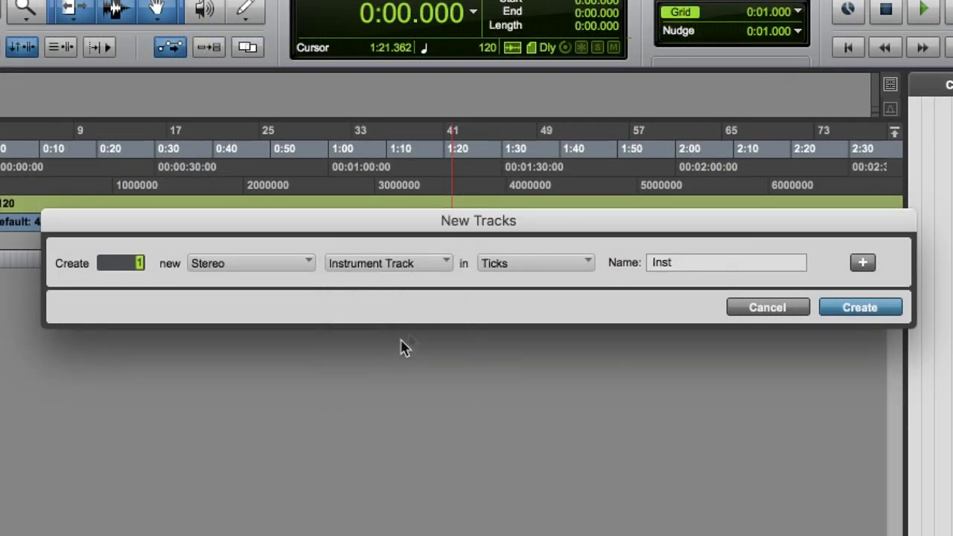
pyautogui.press('Tab')
pyautogui.write('Band-in-a-Box')
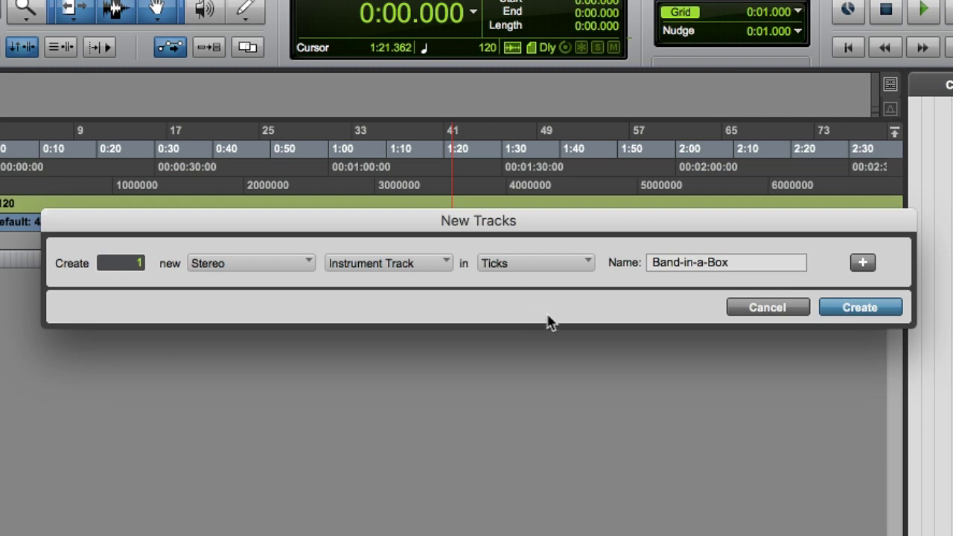
pyautogui.click(866, 311)
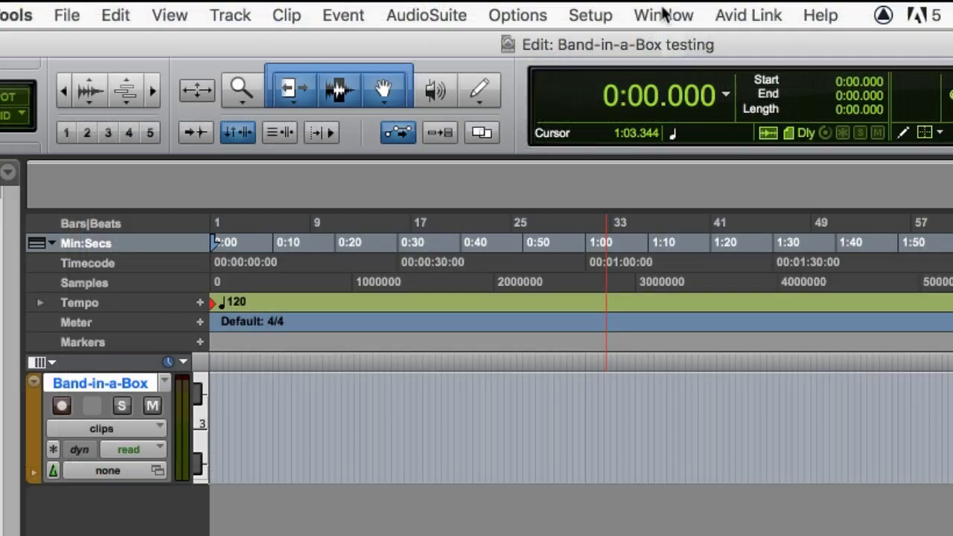
# - In the Mix window, insert the stereo Band-in-a-Box DAW AAX Plugin on the first insert slot
pyautogui.click(663, 15)
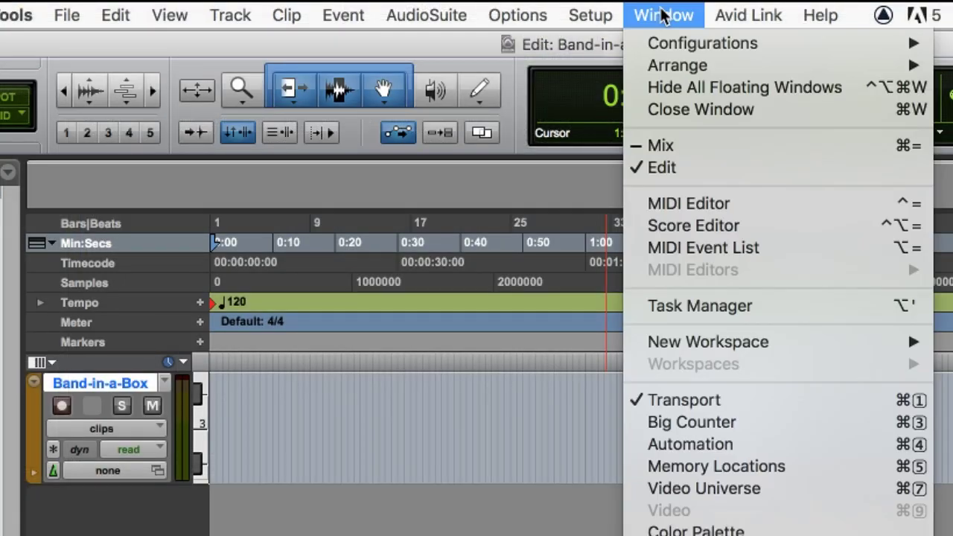
pyautogui.click(712, 147)
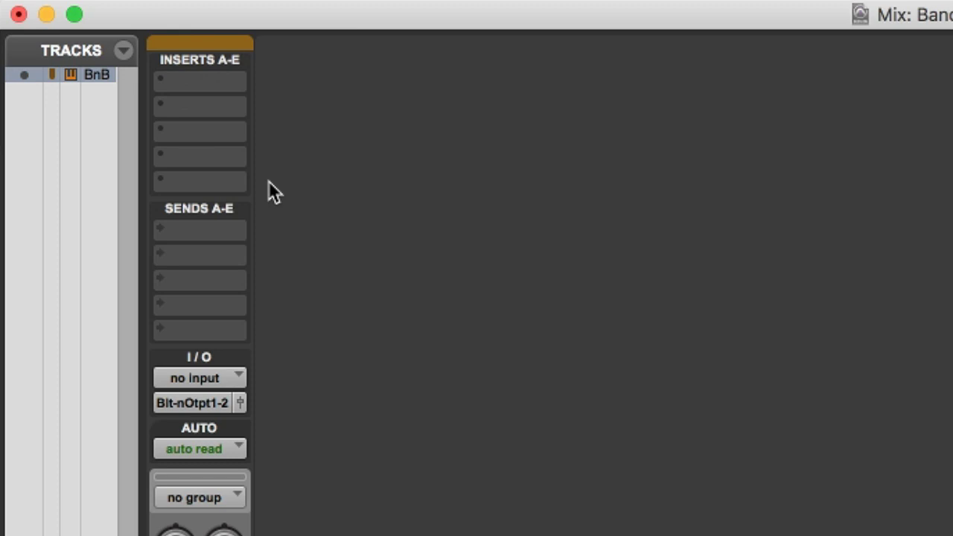
pyautogui.click(167, 82)
pyautogui.moveTo(227, 87)
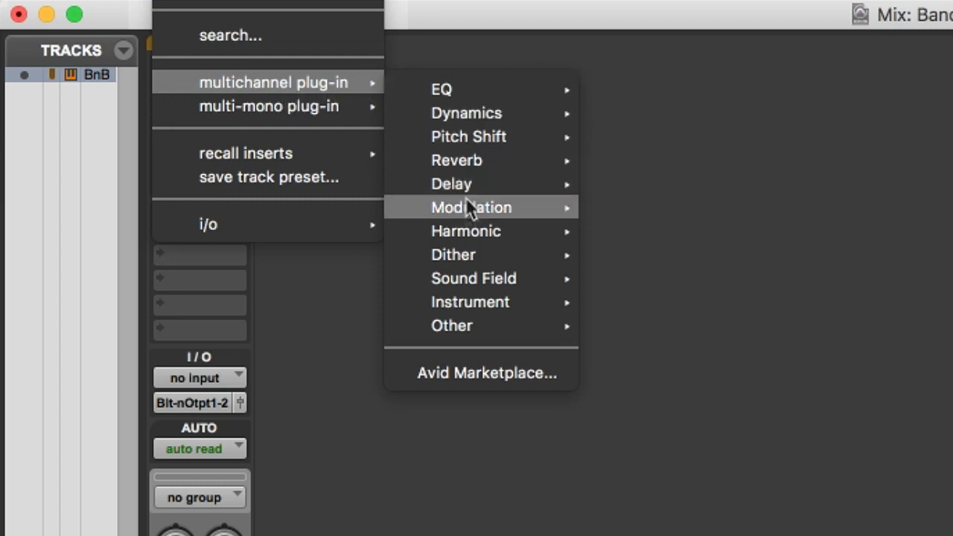
pyautogui.moveTo(501, 301)
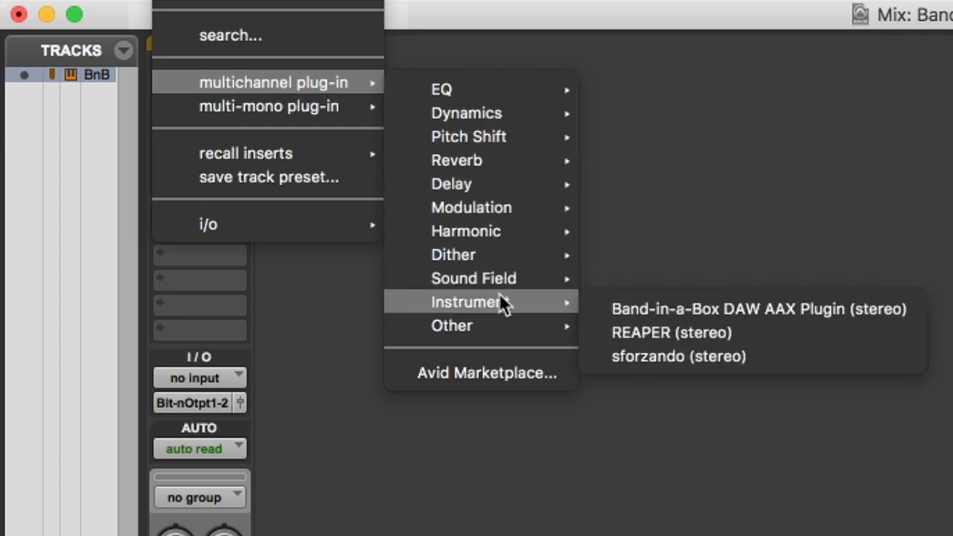
pyautogui.click(644, 305)
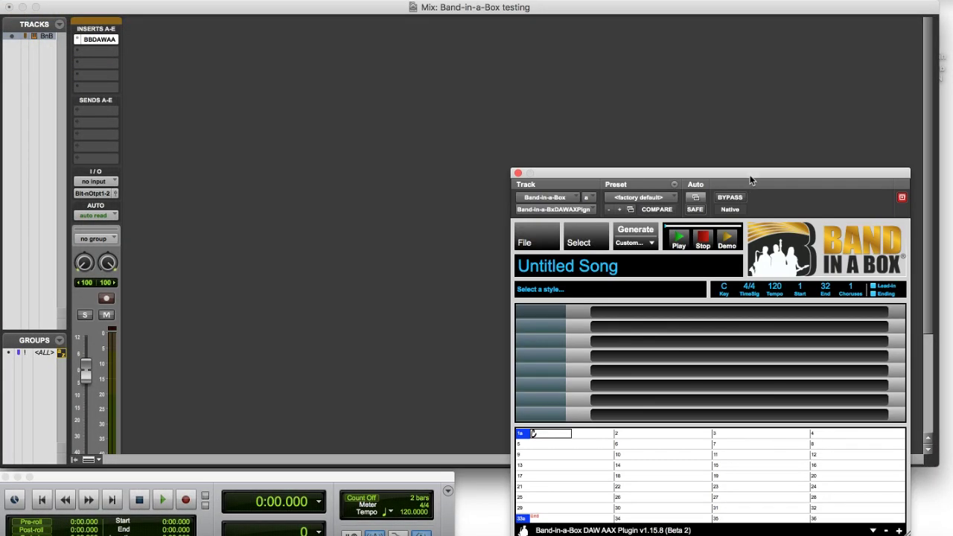
pyautogui.moveTo(750, 180); pyautogui.dragTo(470, 69)
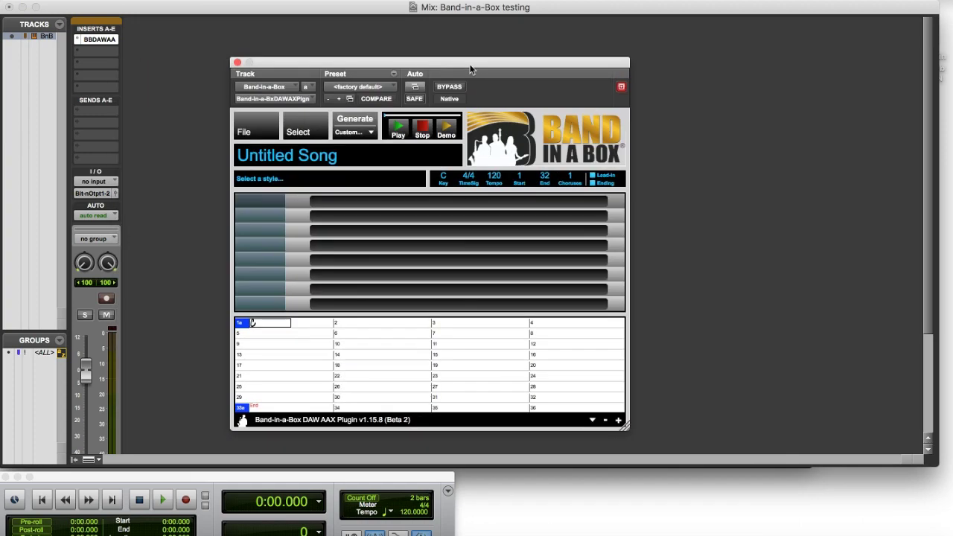
# - Return to the Edit window and float the plugin window beside the Band-in-a-Box track
pyautogui.press('super+equal')
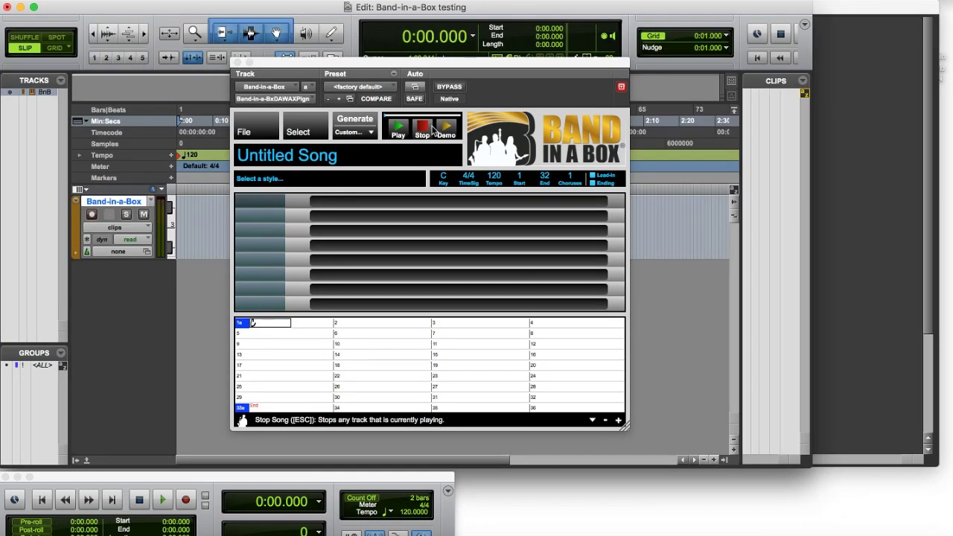
pyautogui.moveTo(454, 69); pyautogui.dragTo(640, 123)
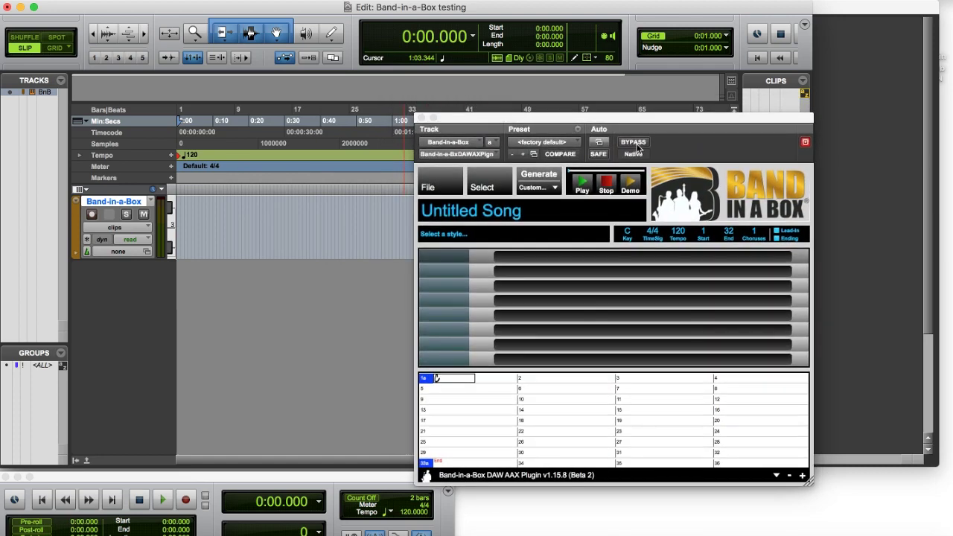
# - Pick the _LAZYJAZ Slow Jazz style in the StylePicker and load its demo song
pyautogui.click(445, 235)
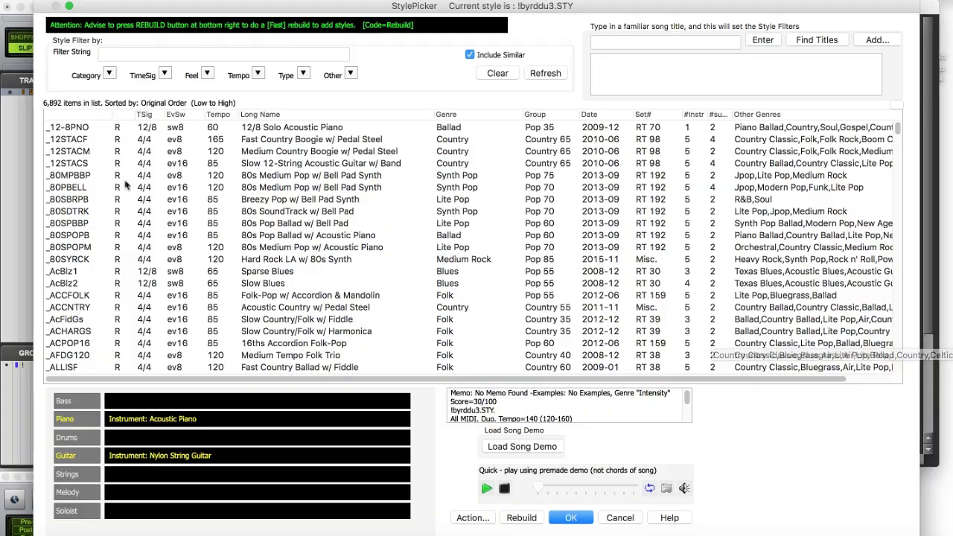
pyautogui.scroll(-1, 136, 189)
pyautogui.scroll(-20, 137, 189)
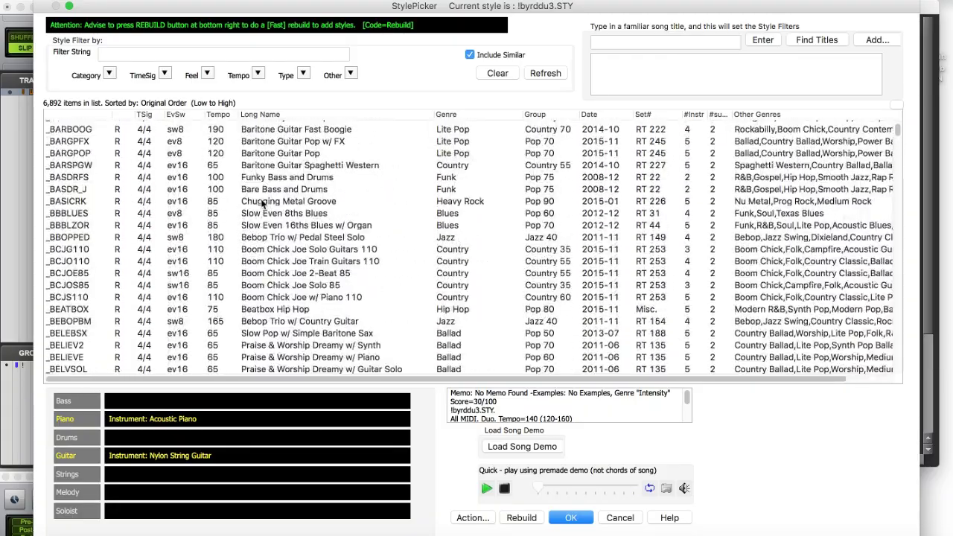
pyautogui.scroll(-20, 322, 214)
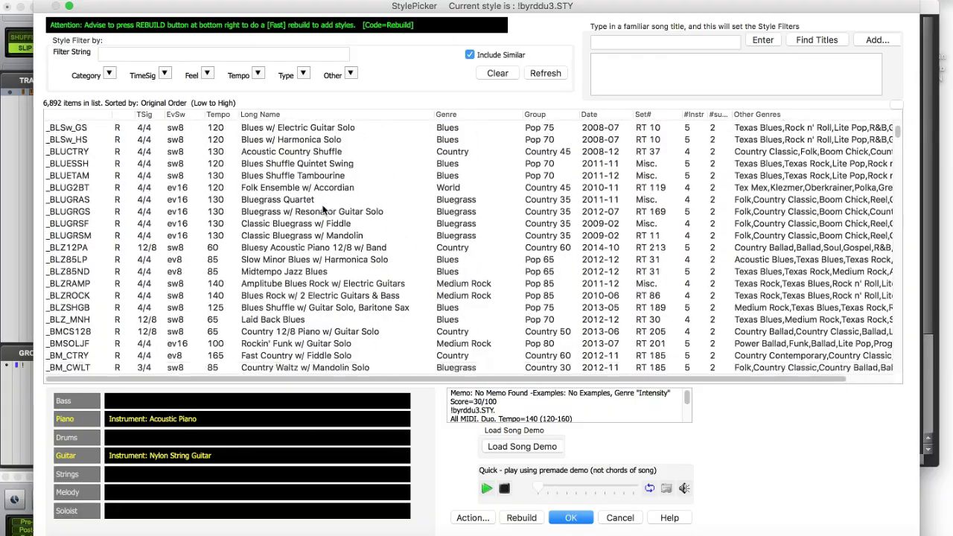
pyautogui.scroll(-20, 321, 213)
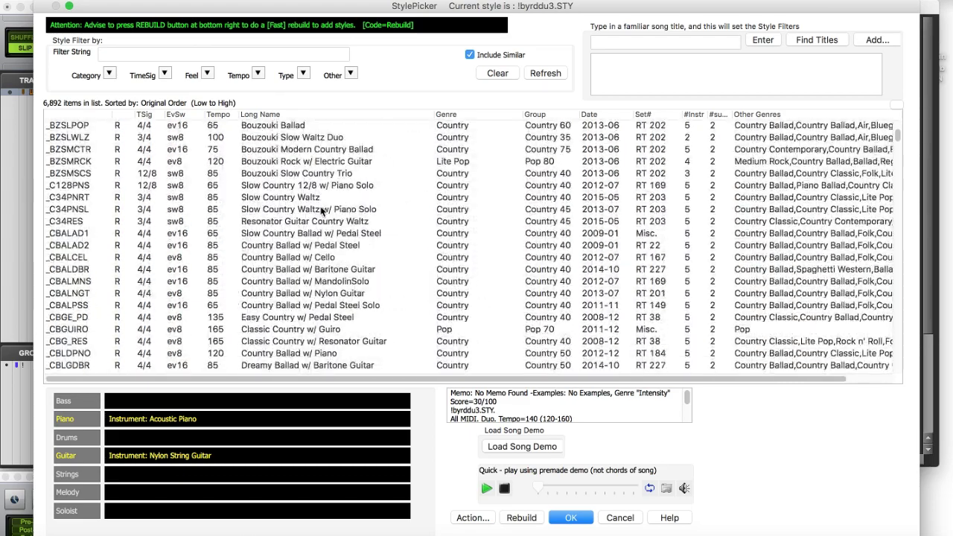
pyautogui.scroll(-20, 322, 211)
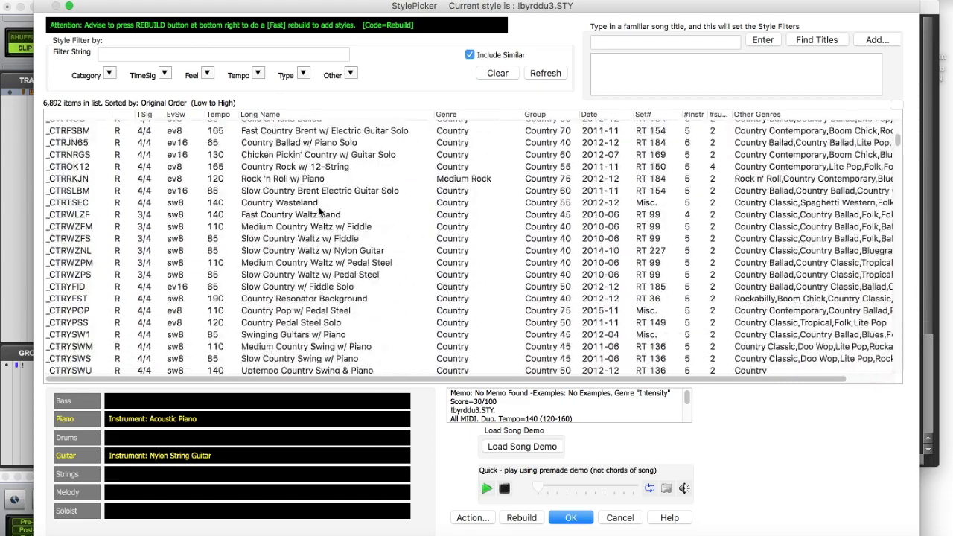
pyautogui.scroll(-20, 322, 213)
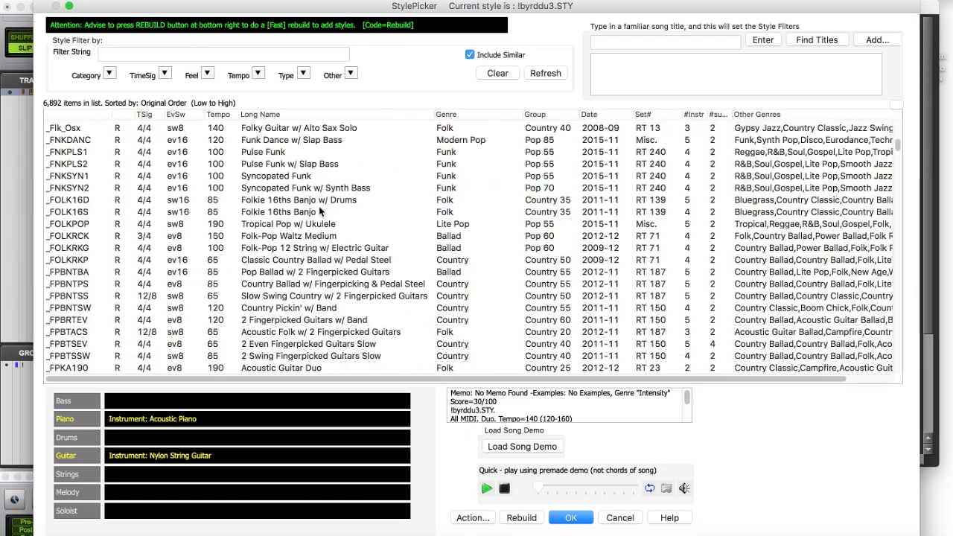
pyautogui.scroll(-20, 318, 214)
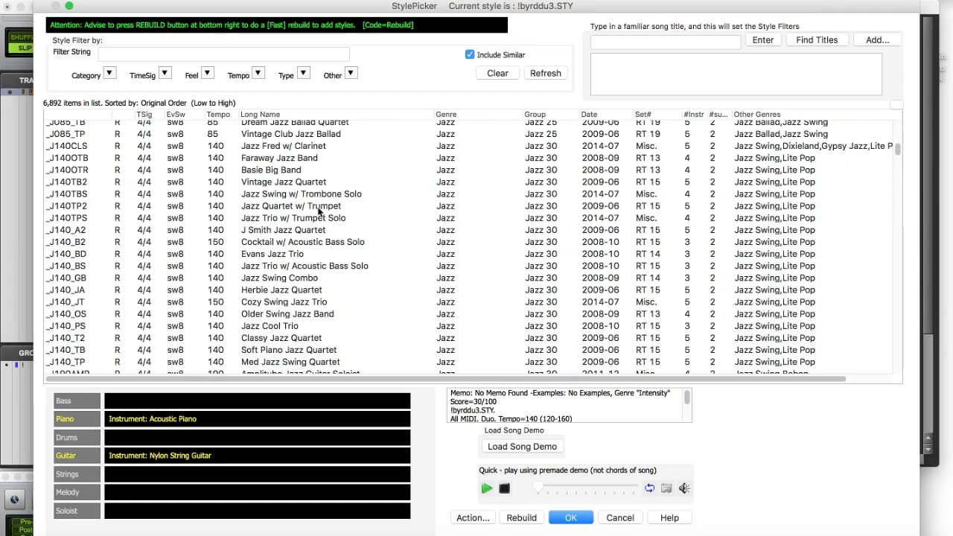
pyautogui.scroll(-15, 318, 213)
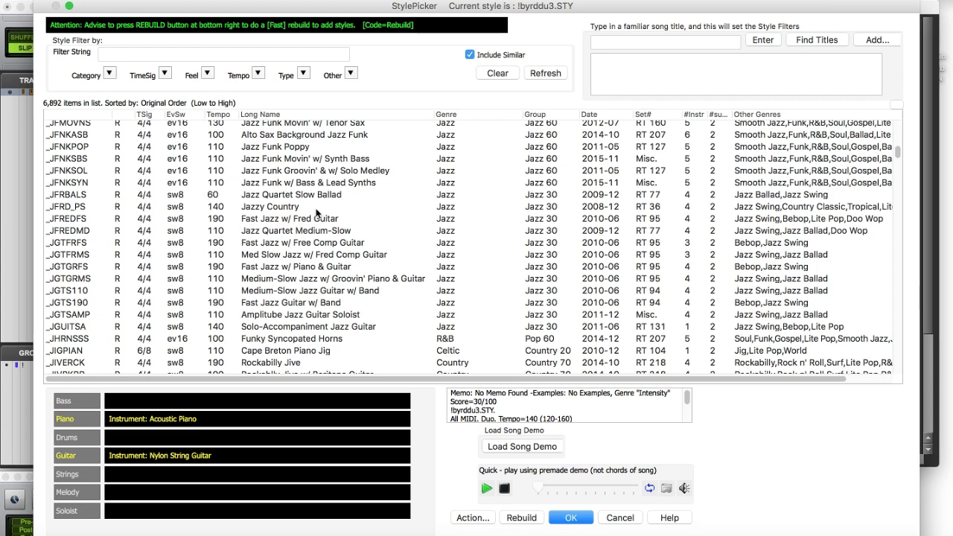
pyautogui.scroll(-15, 316, 214)
pyautogui.scroll(-3, 317, 213)
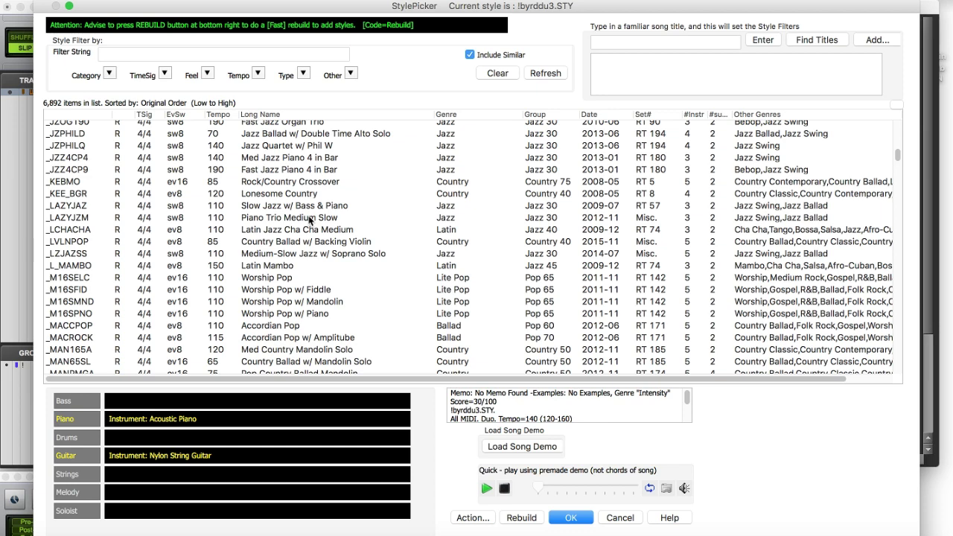
pyautogui.click(311, 210)
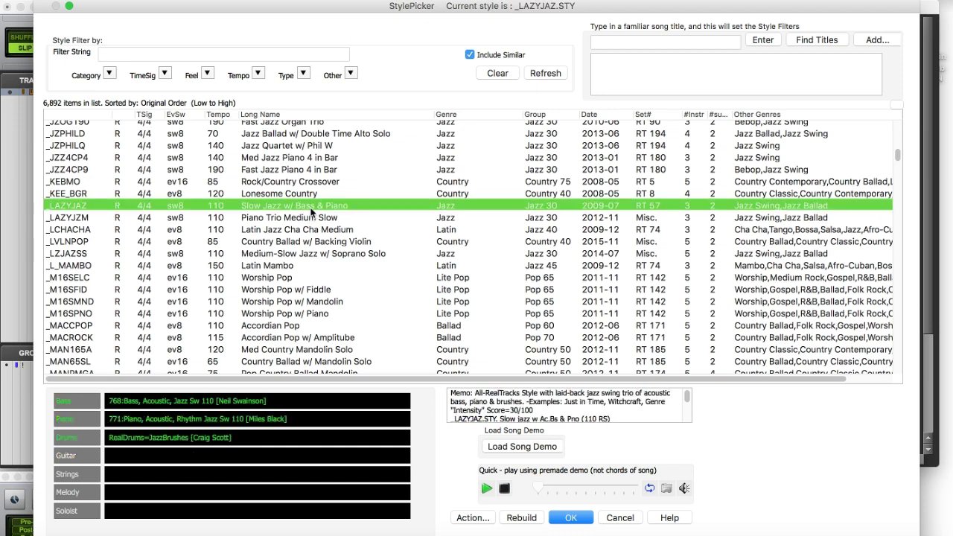
pyautogui.click(507, 446)
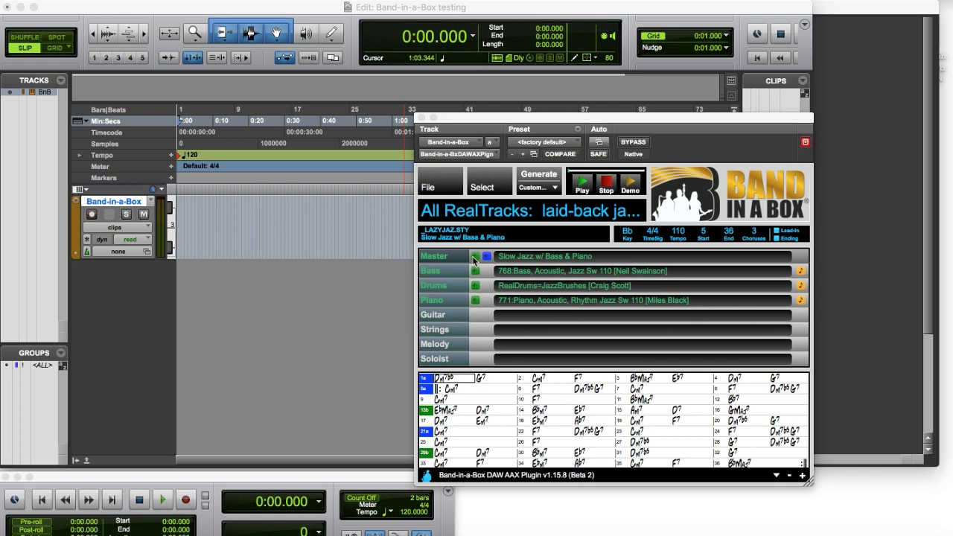
# - Drag the Master mix and the Bass stem audio into the timeline as new tracks
pyautogui.moveTo(475, 262); pyautogui.dragTo(178, 291)
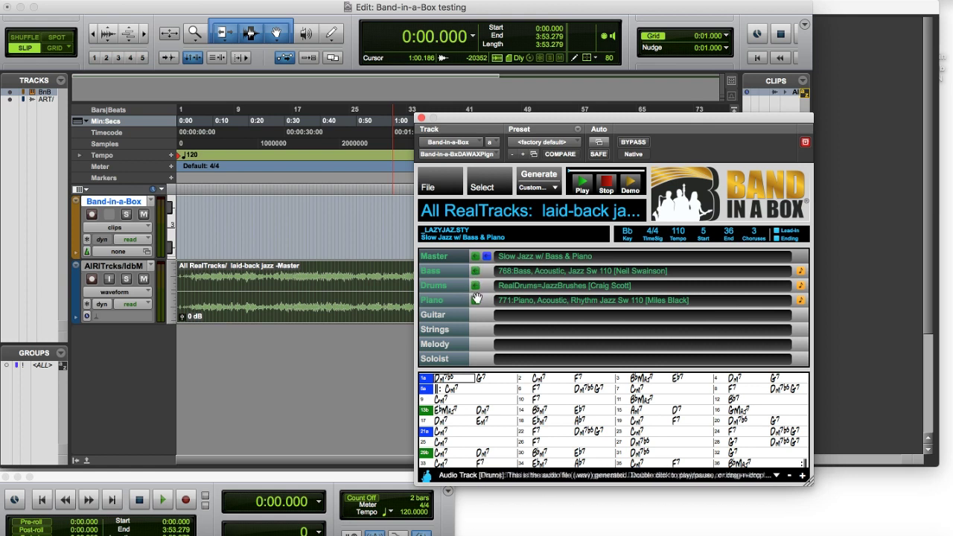
pyautogui.moveTo(475, 274); pyautogui.dragTo(177, 340)
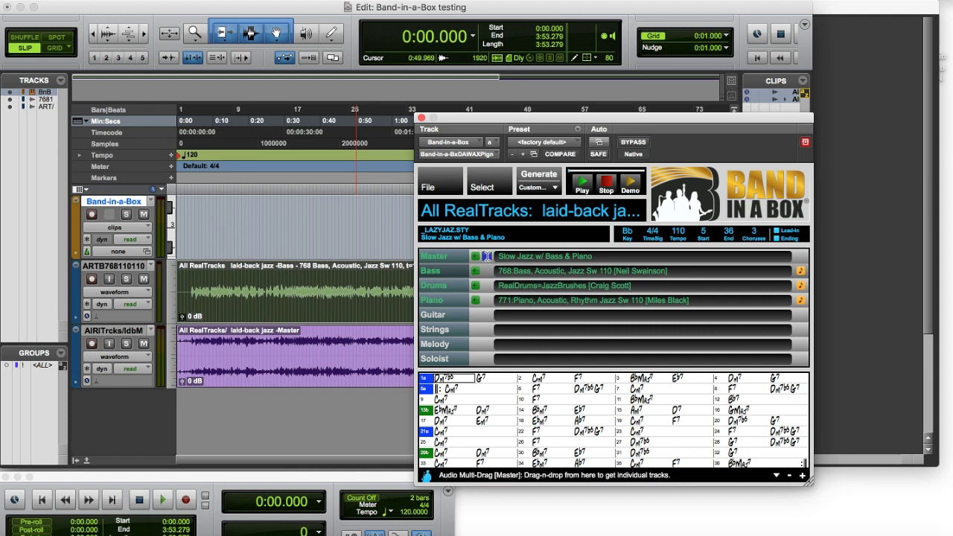
# - Drag all instrument stems (Drums, Piano, Bass) into the session, then drag in the Bass MIDI
pyautogui.moveTo(486, 256); pyautogui.dragTo(177, 398)
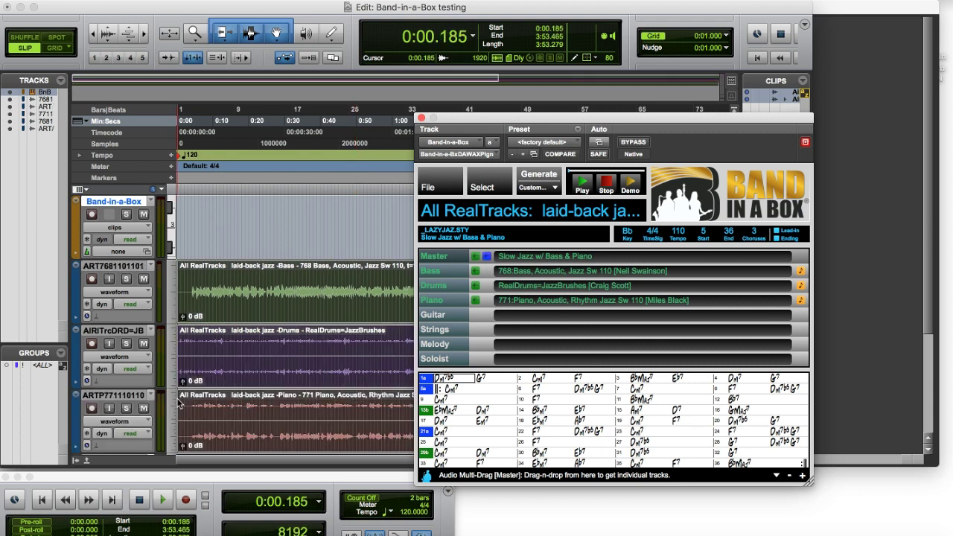
pyautogui.scroll(-3, 260, 346)
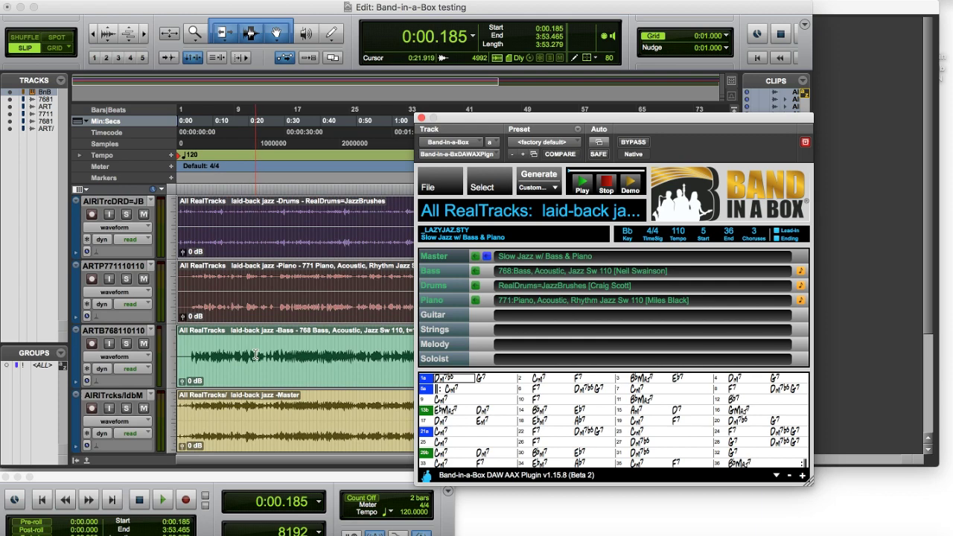
pyautogui.scroll(-3, 253, 355)
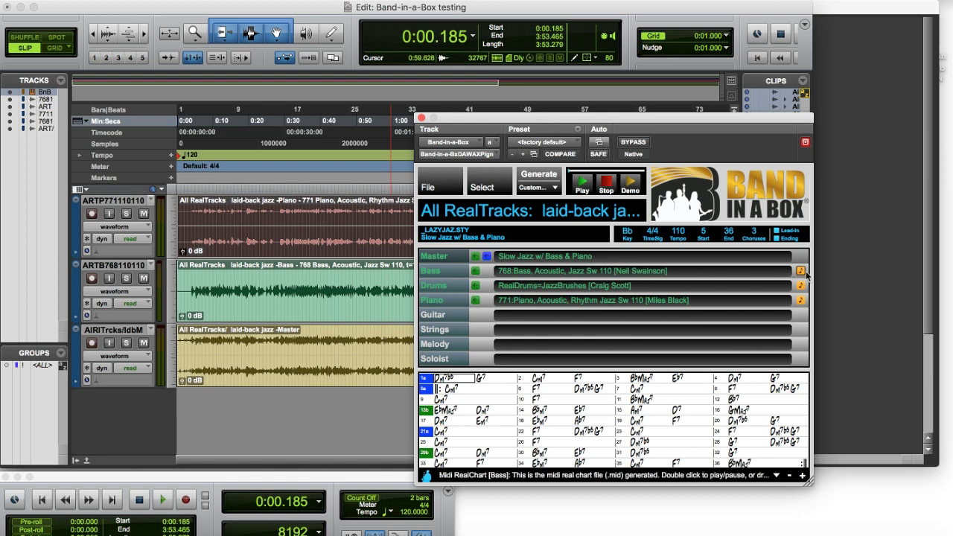
pyautogui.moveTo(800, 273); pyautogui.dragTo(176, 402)
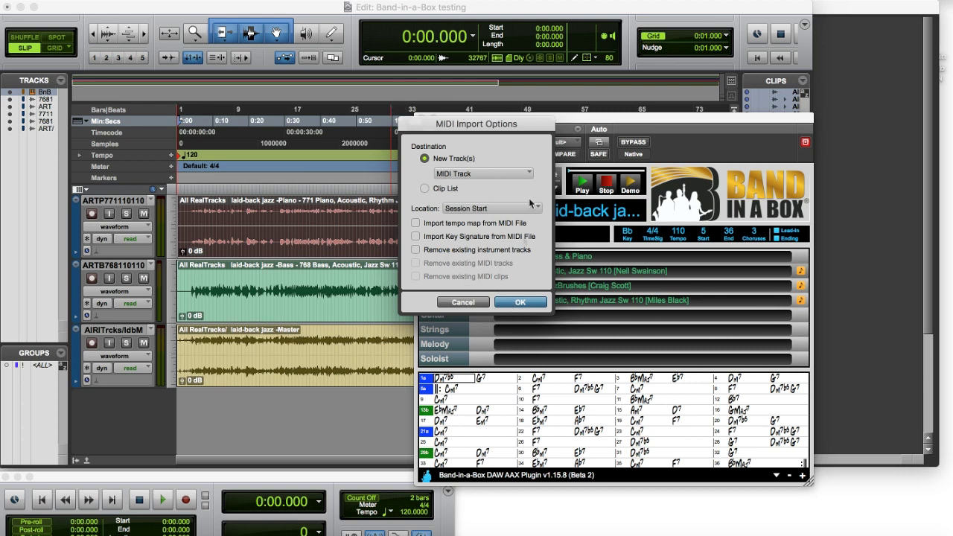
# - Import the bass MIDI onto a new MIDI track, creating the 'Bass (BB)' track
pyautogui.click(482, 173)
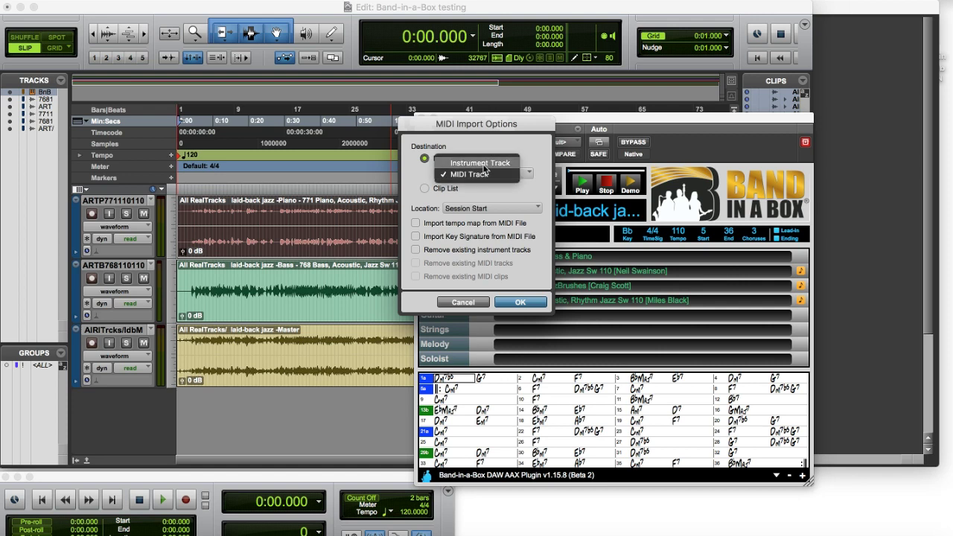
pyautogui.click(482, 175)
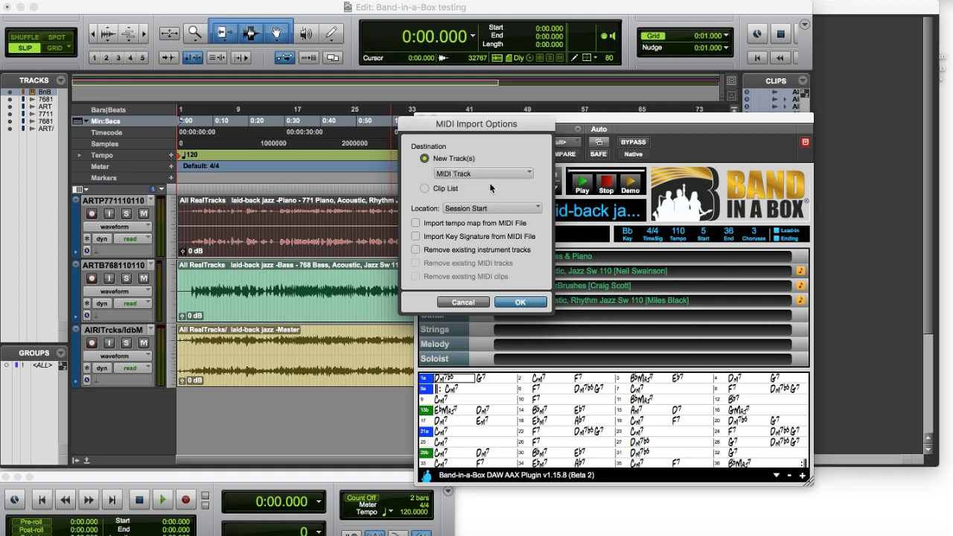
pyautogui.click(520, 303)
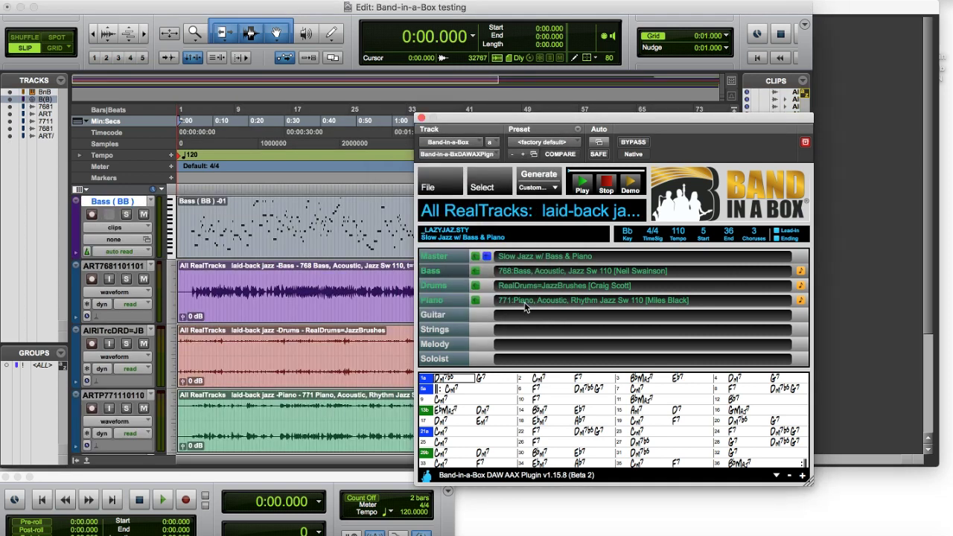